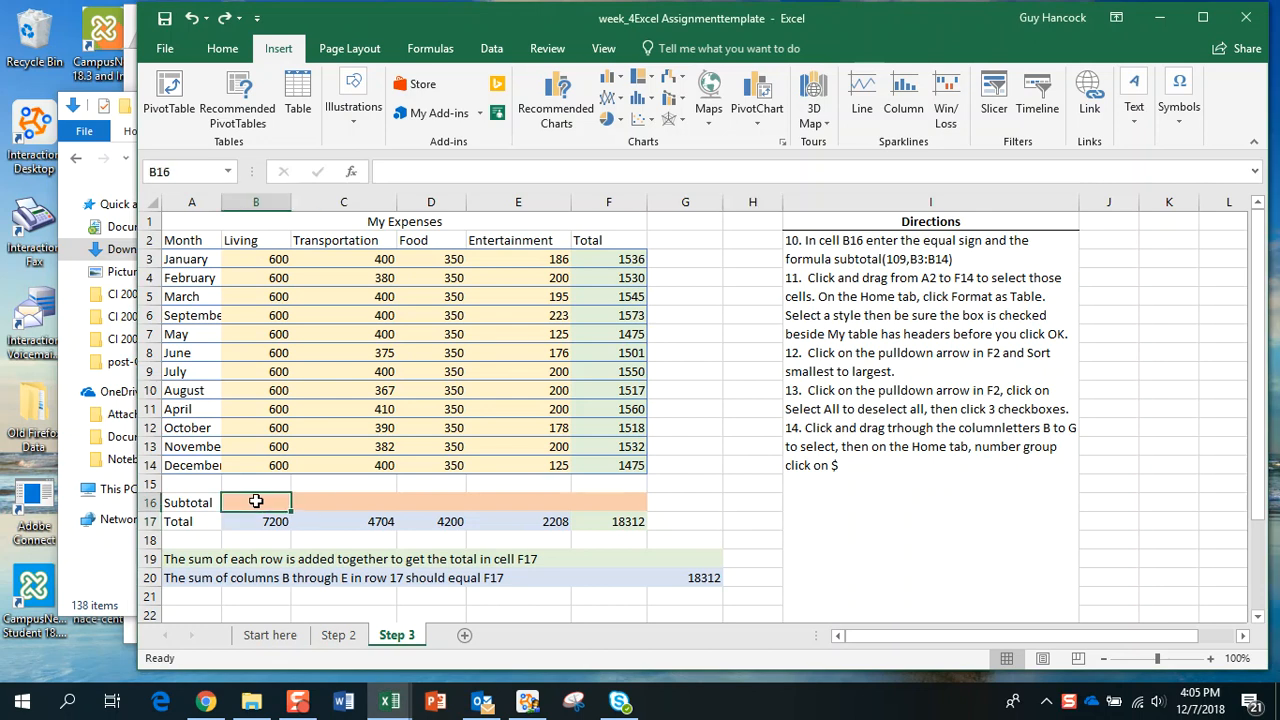
Step: Enter the formula =SUBTOTAL(109,B3:B14) in cell B16 and fill it across the Subtotal row to F16
{"action": "left_click", "coordinate": [430, 175]}
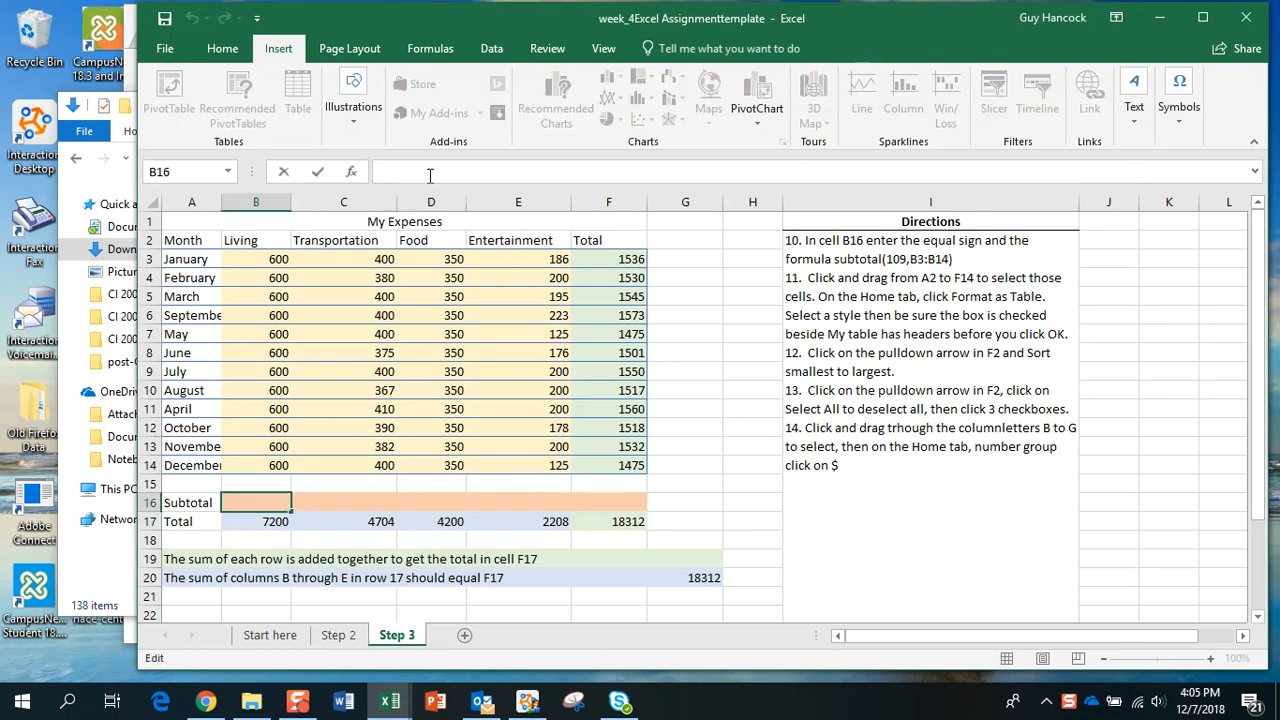
{"action": "type", "text": "=sub"}
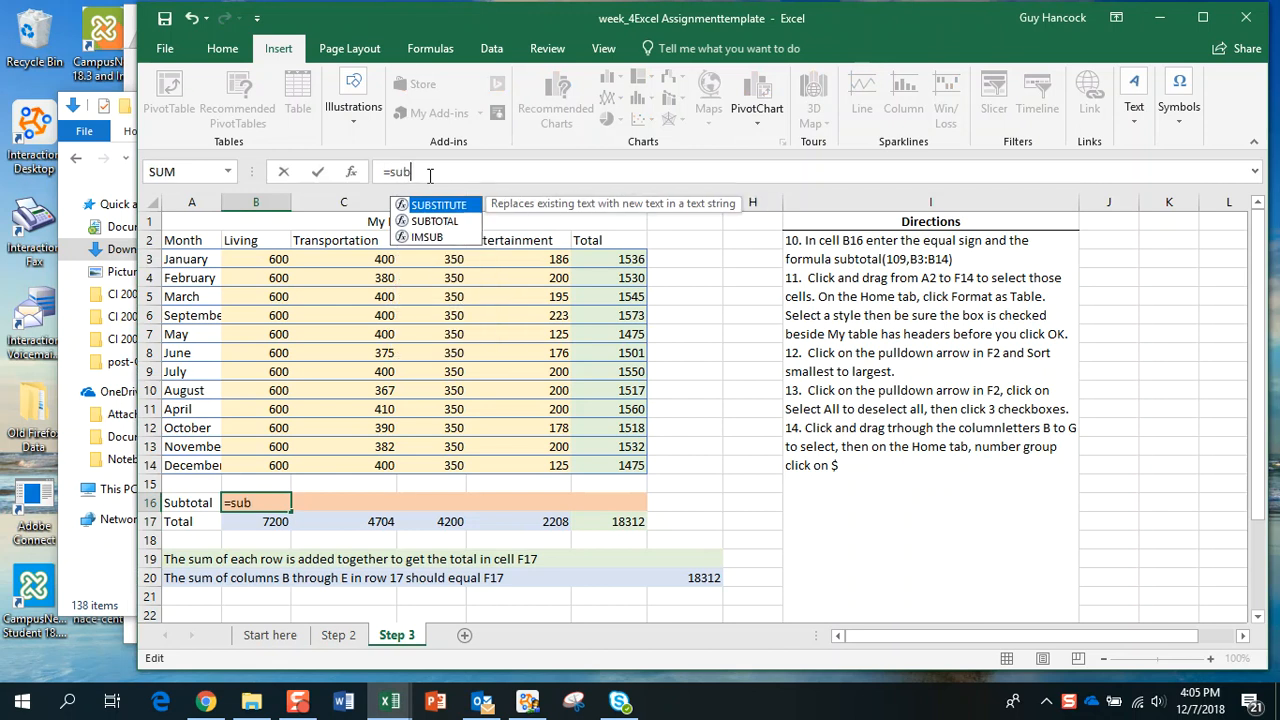
{"action": "type", "text": "total"}
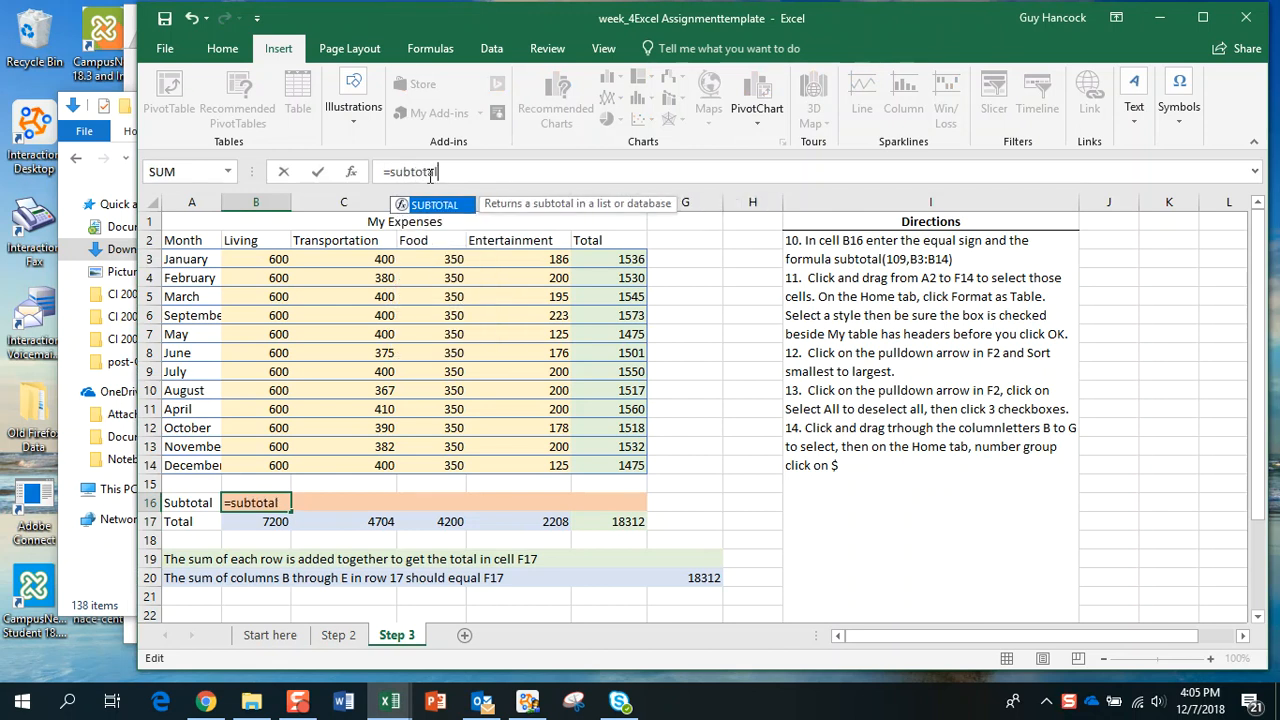
{"action": "type", "text": "("}
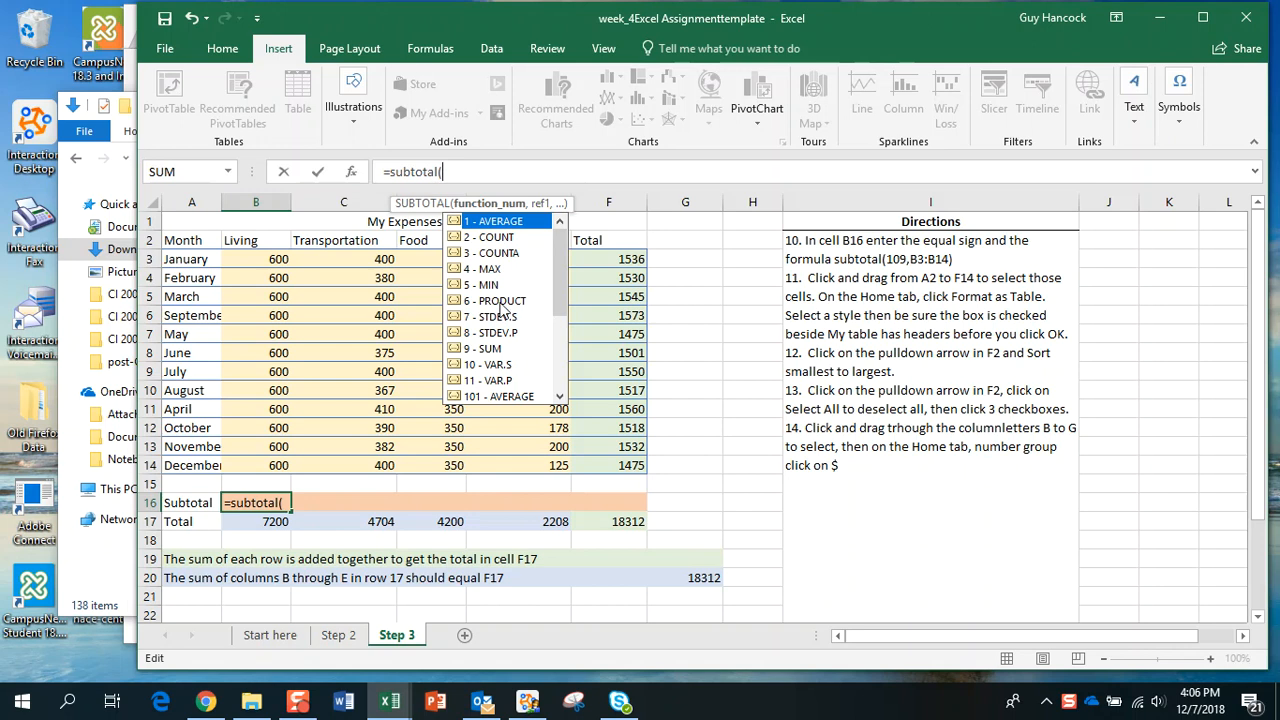
{"action": "left_click_drag", "start_coordinate": [556, 270], "coordinate": [557, 340]}
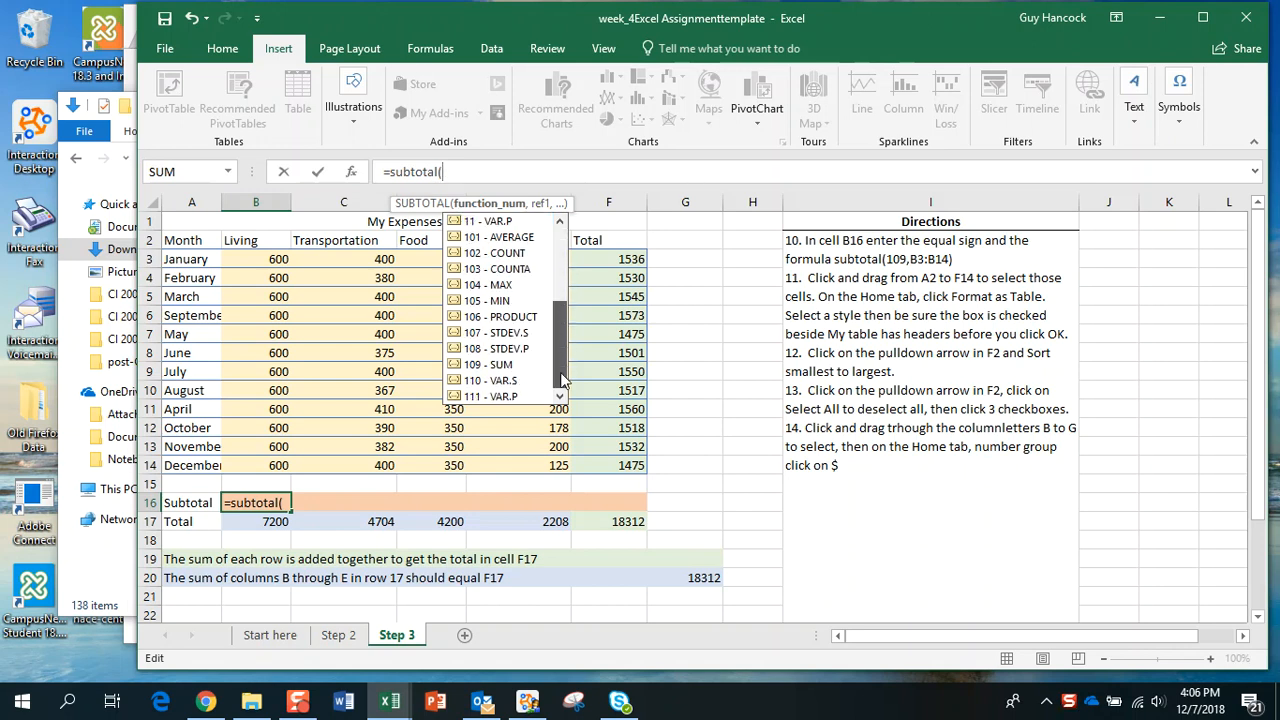
{"action": "double_click", "coordinate": [489, 363]}
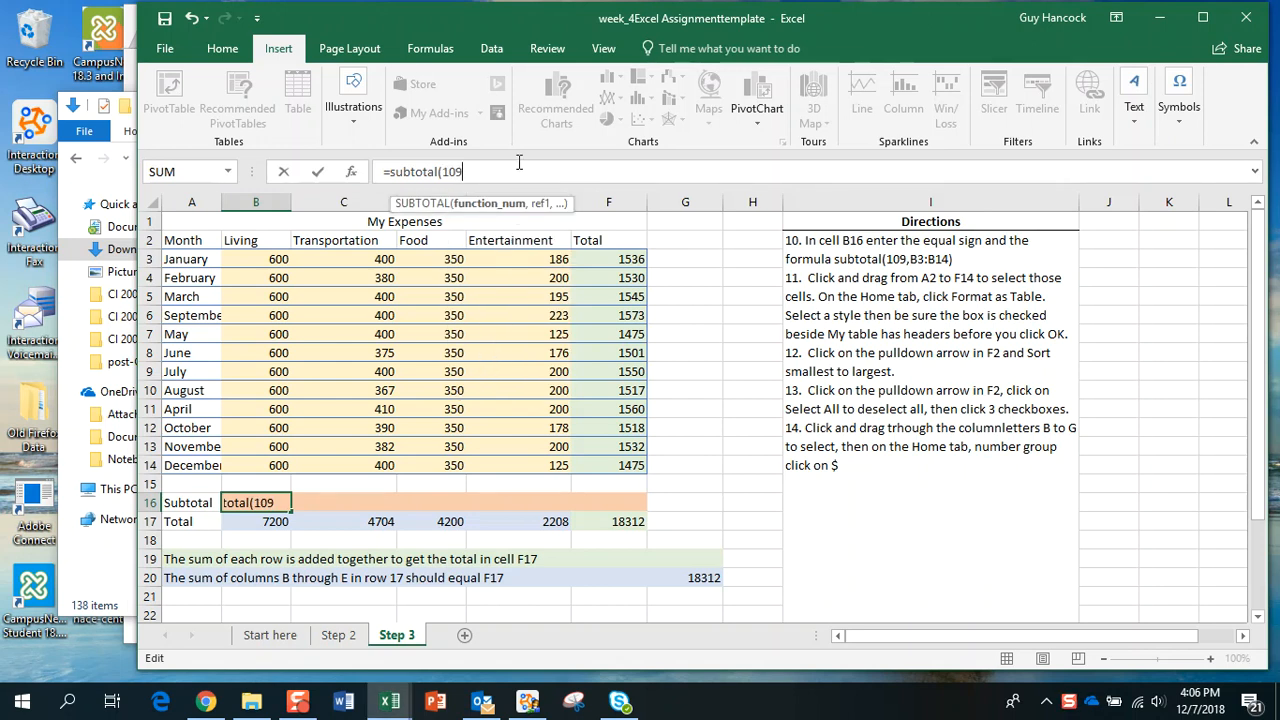
{"action": "type", "text": ","}
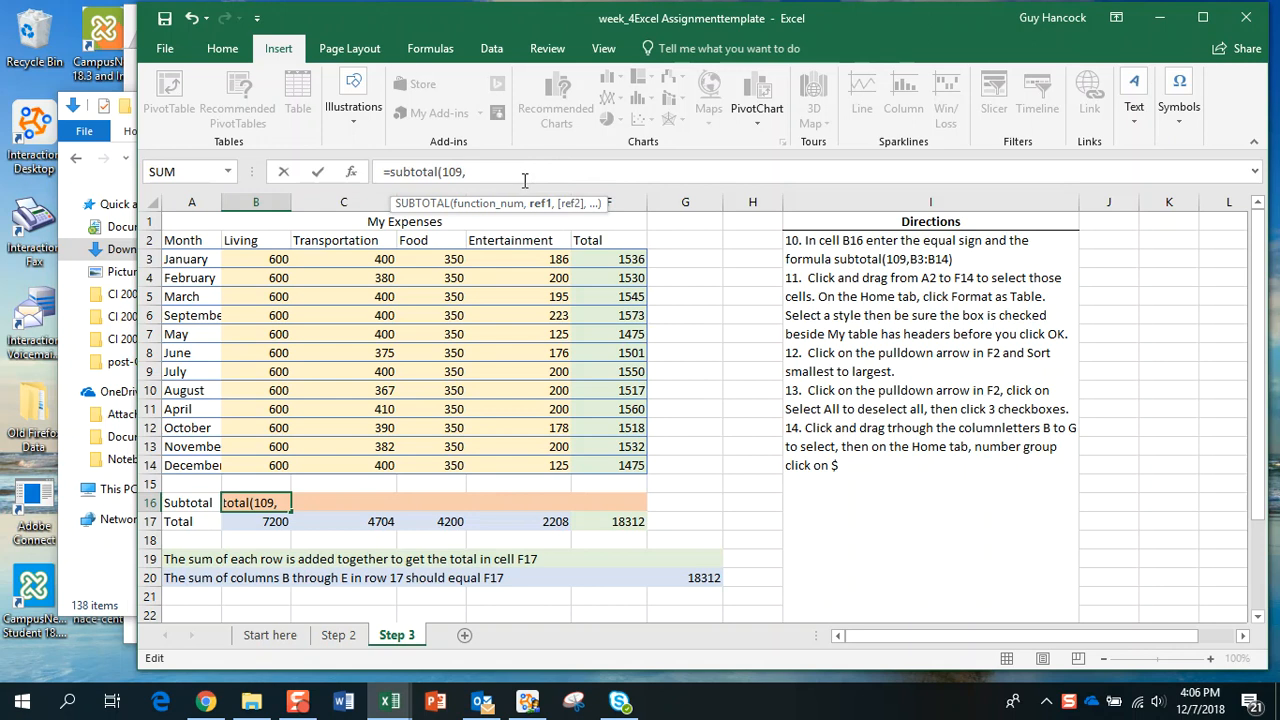
{"action": "left_click_drag", "start_coordinate": [256, 262], "coordinate": [252, 477]}
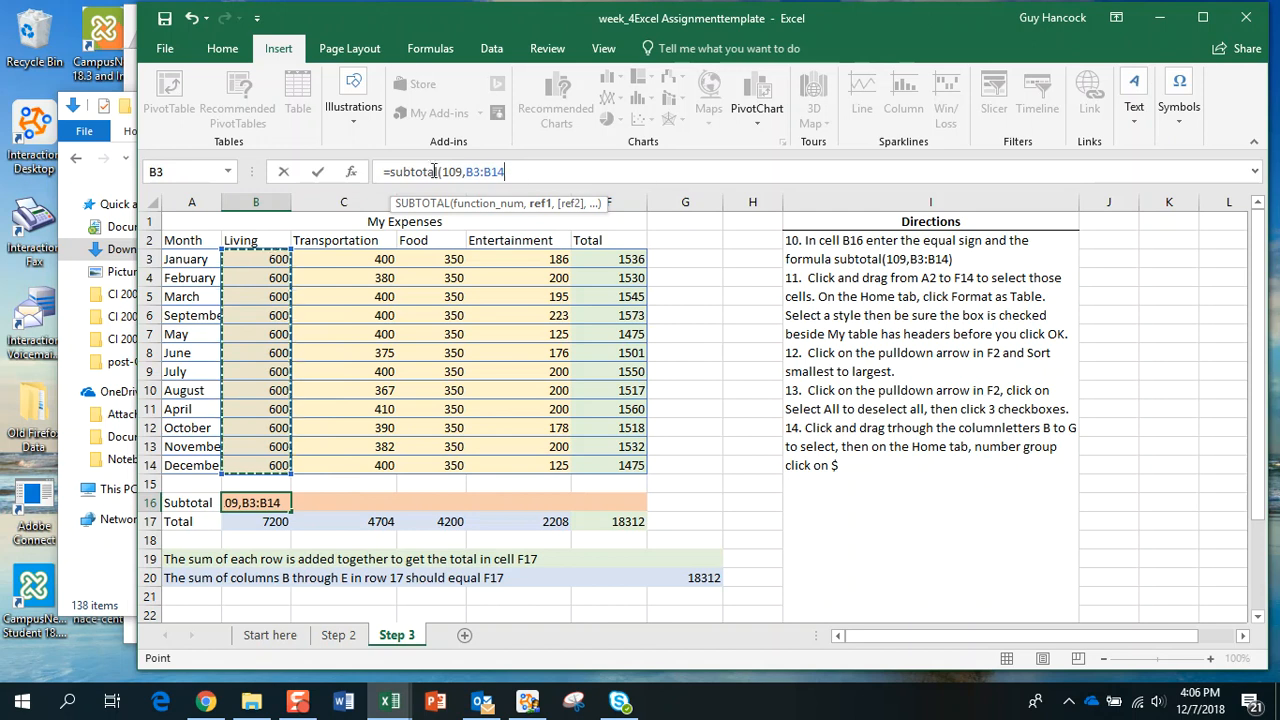
{"action": "left_click", "coordinate": [318, 172]}
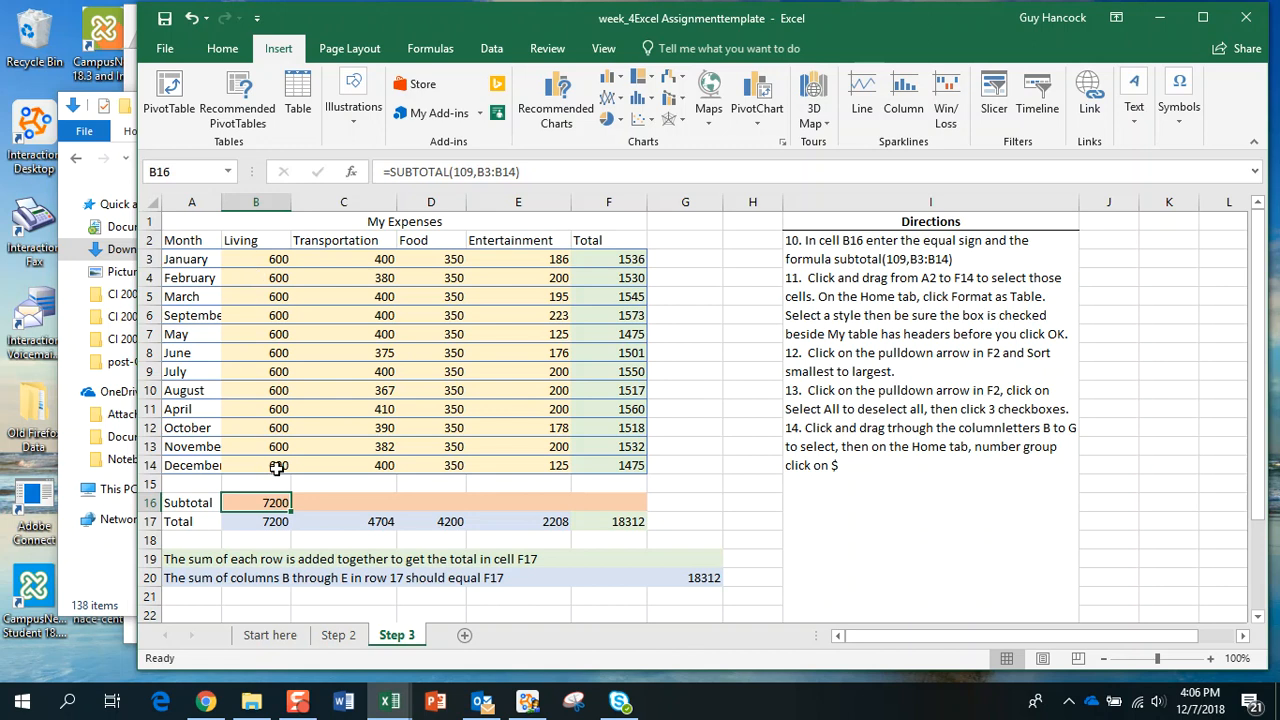
{"action": "left_click_drag", "start_coordinate": [288, 510], "coordinate": [626, 506]}
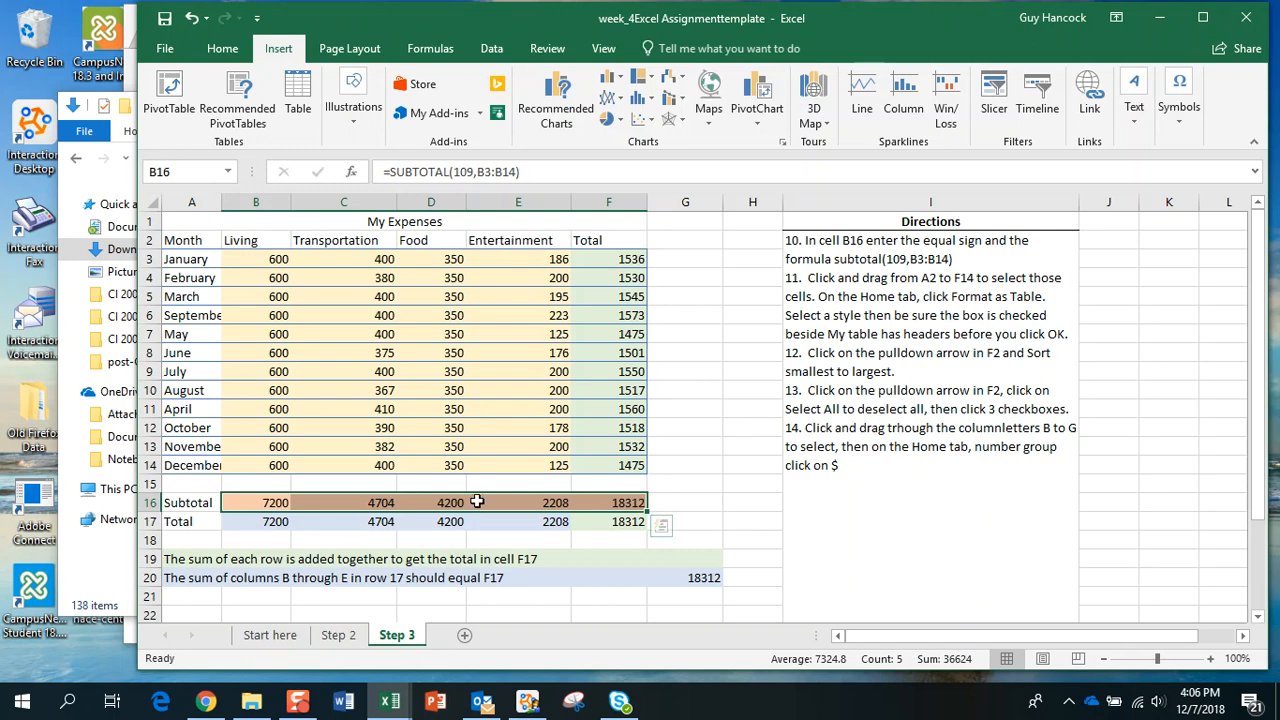
{"action": "left_click", "coordinate": [694, 503]}
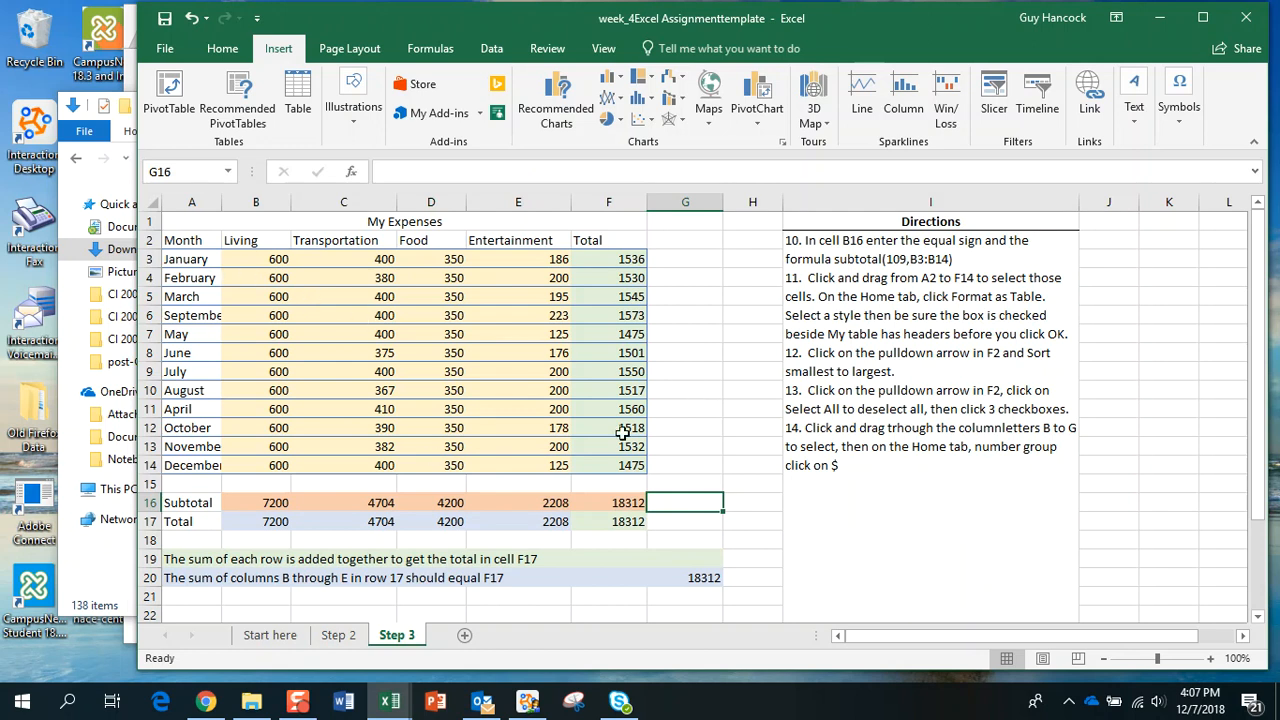
Step: Format A2:F14 as a table with headers in the light blue style with a solid header row, converting header formulas to static text
{"action": "left_click_drag", "start_coordinate": [185, 241], "coordinate": [610, 465]}
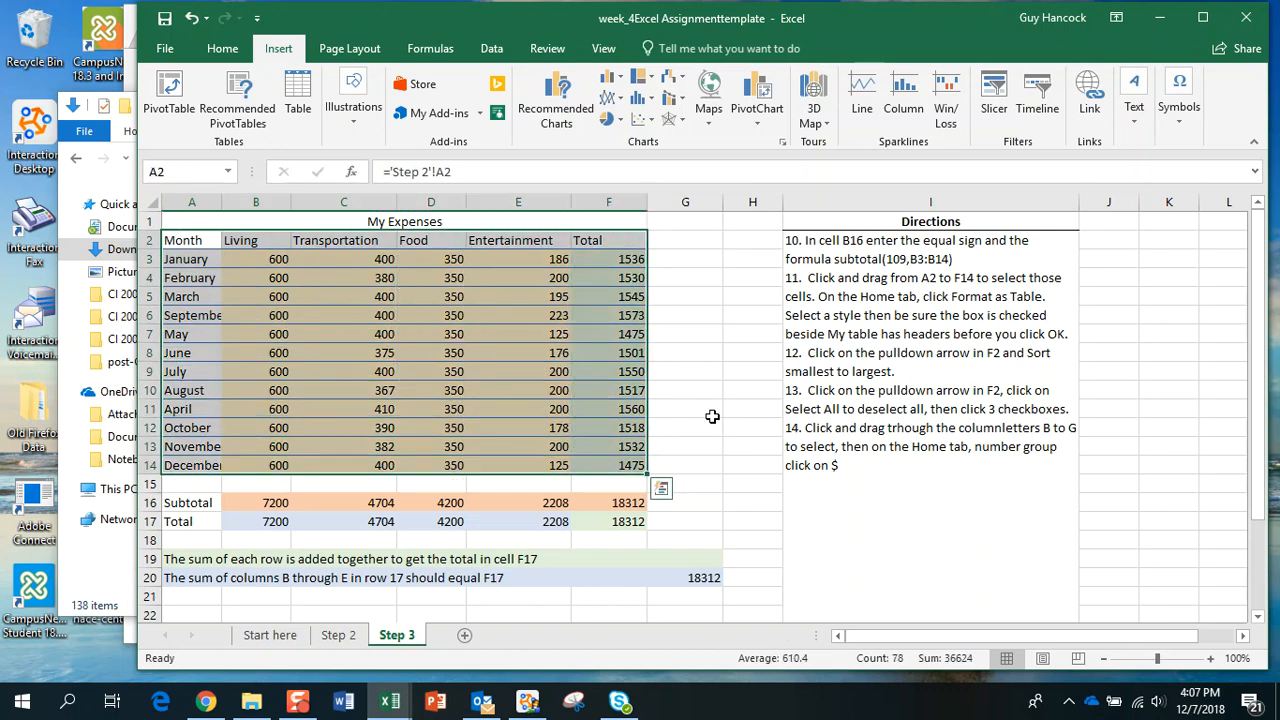
{"action": "left_click", "coordinate": [224, 54]}
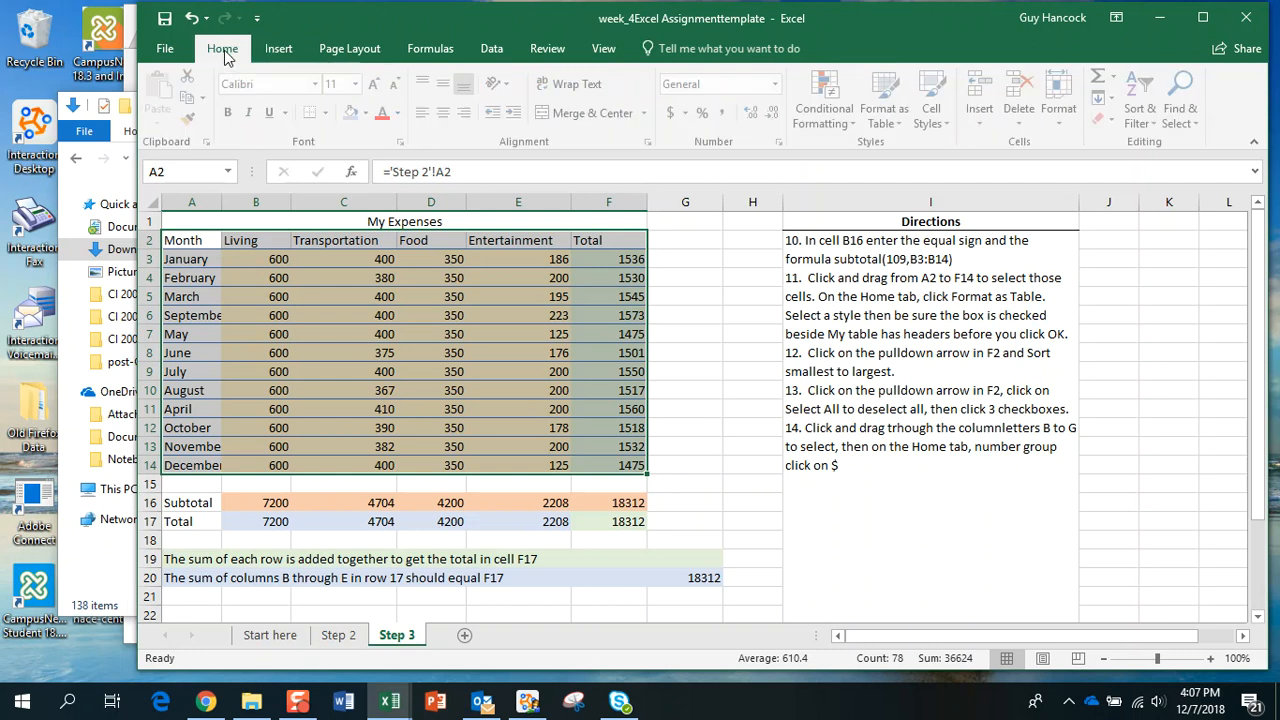
{"action": "left_click", "coordinate": [898, 120]}
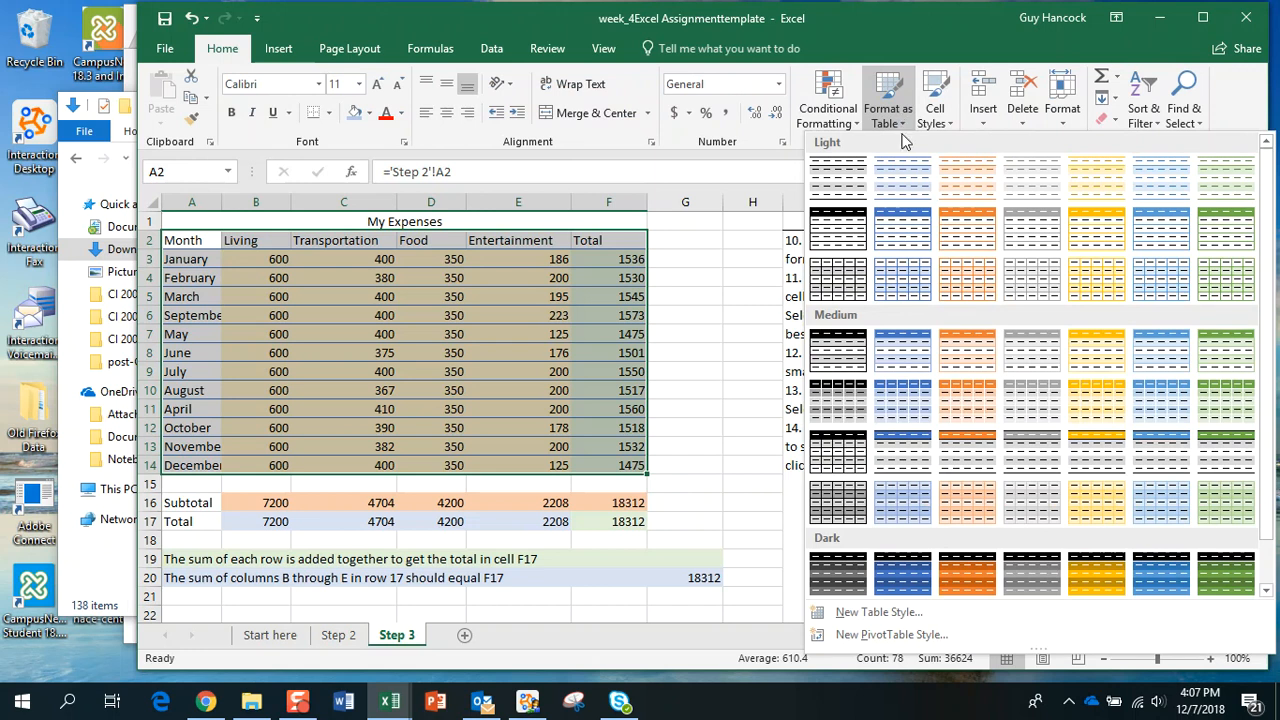
{"action": "left_click", "coordinate": [900, 232]}
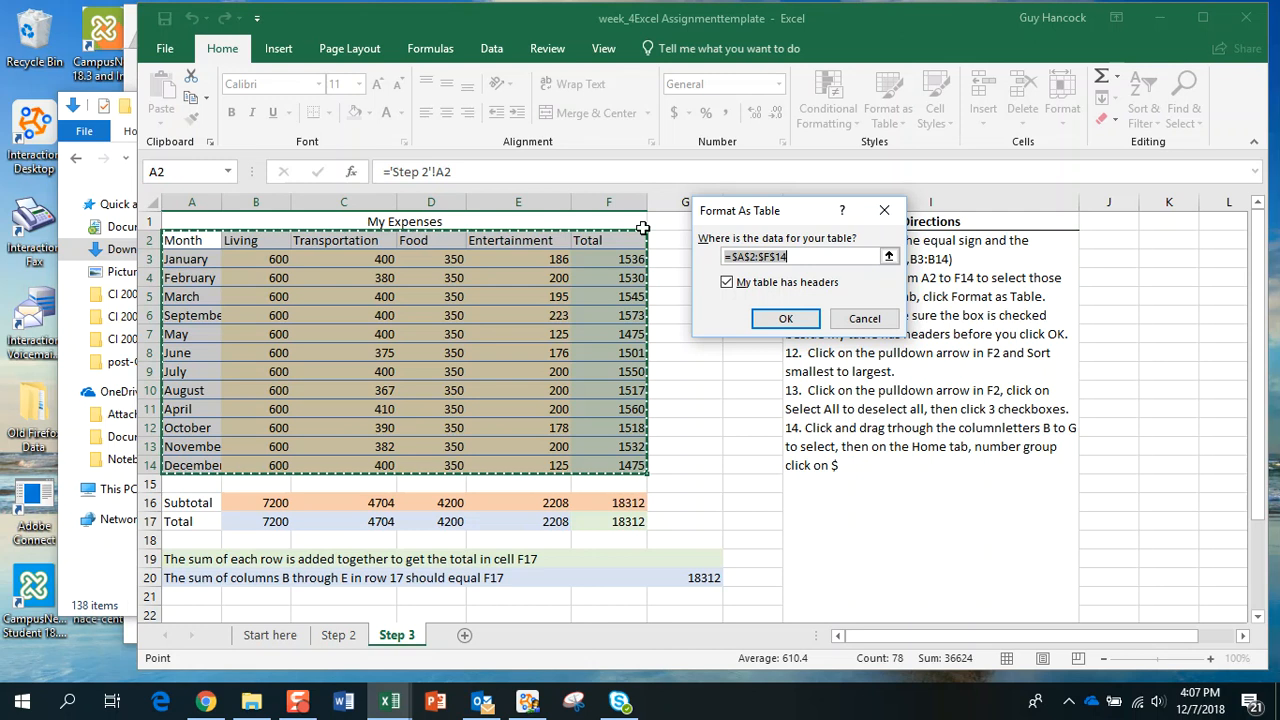
{"action": "left_click", "coordinate": [776, 325]}
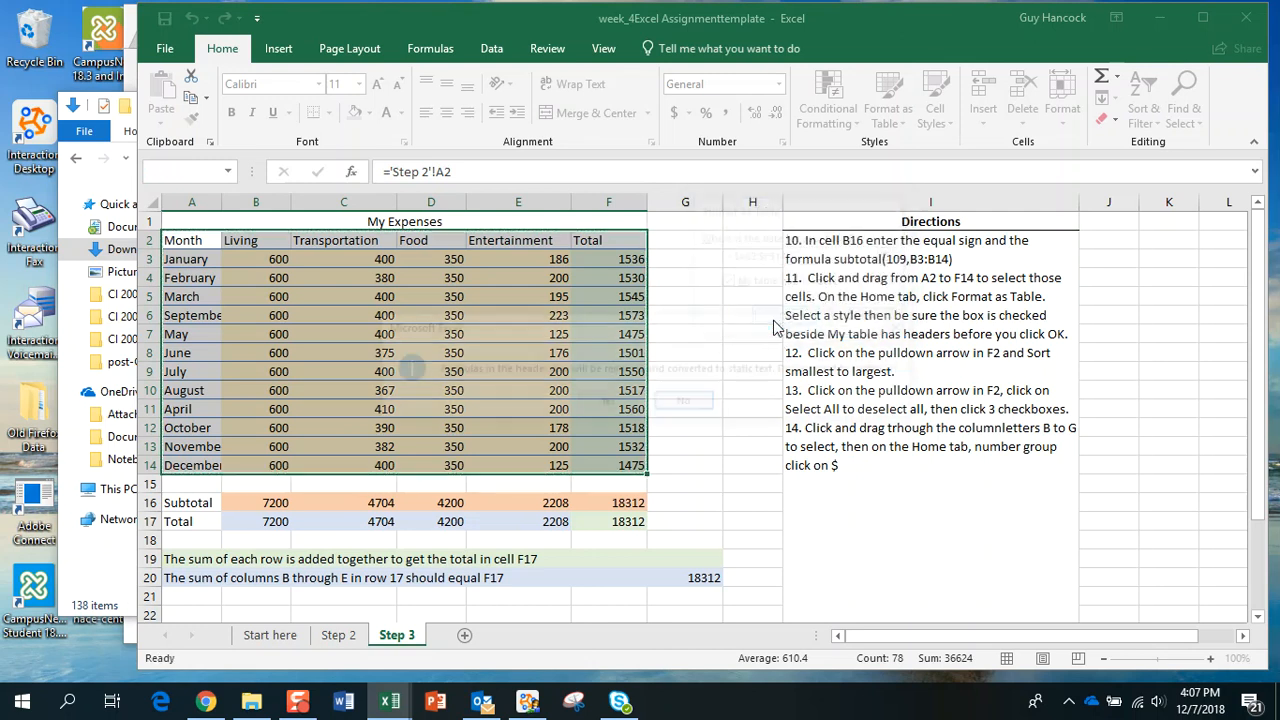
{"action": "left_click", "coordinate": [607, 403]}
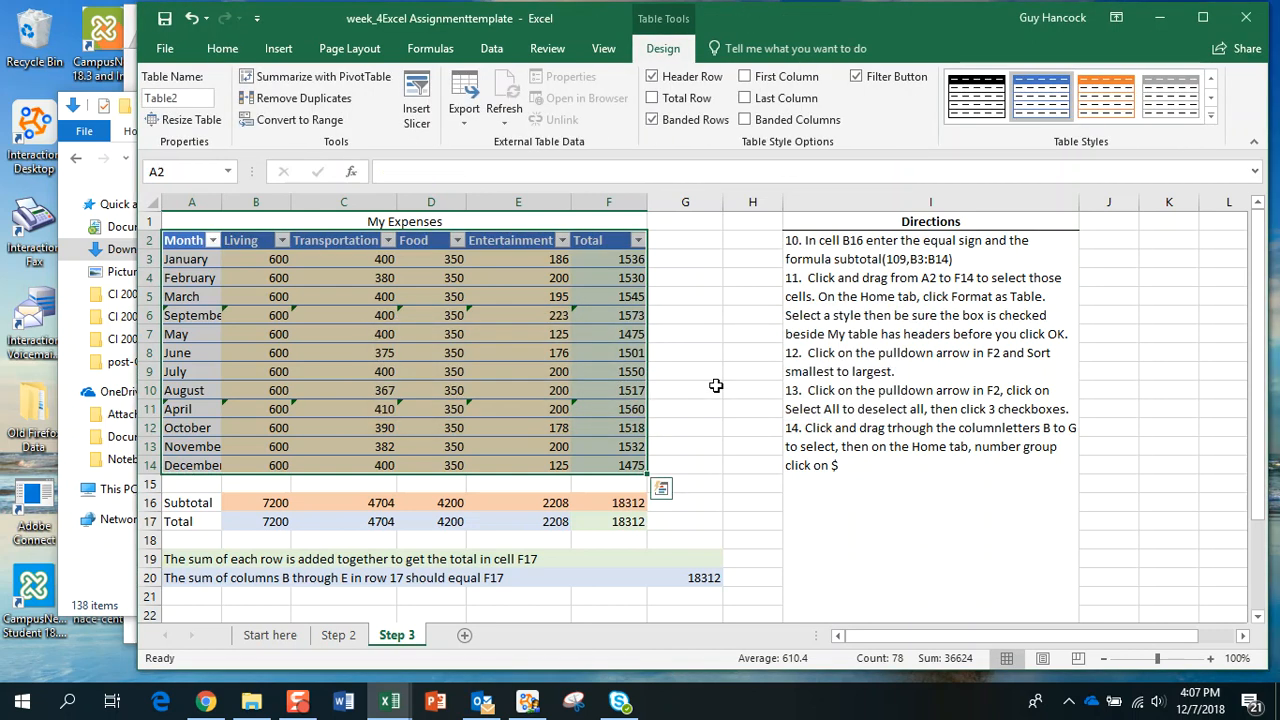
{"action": "left_click", "coordinate": [712, 367]}
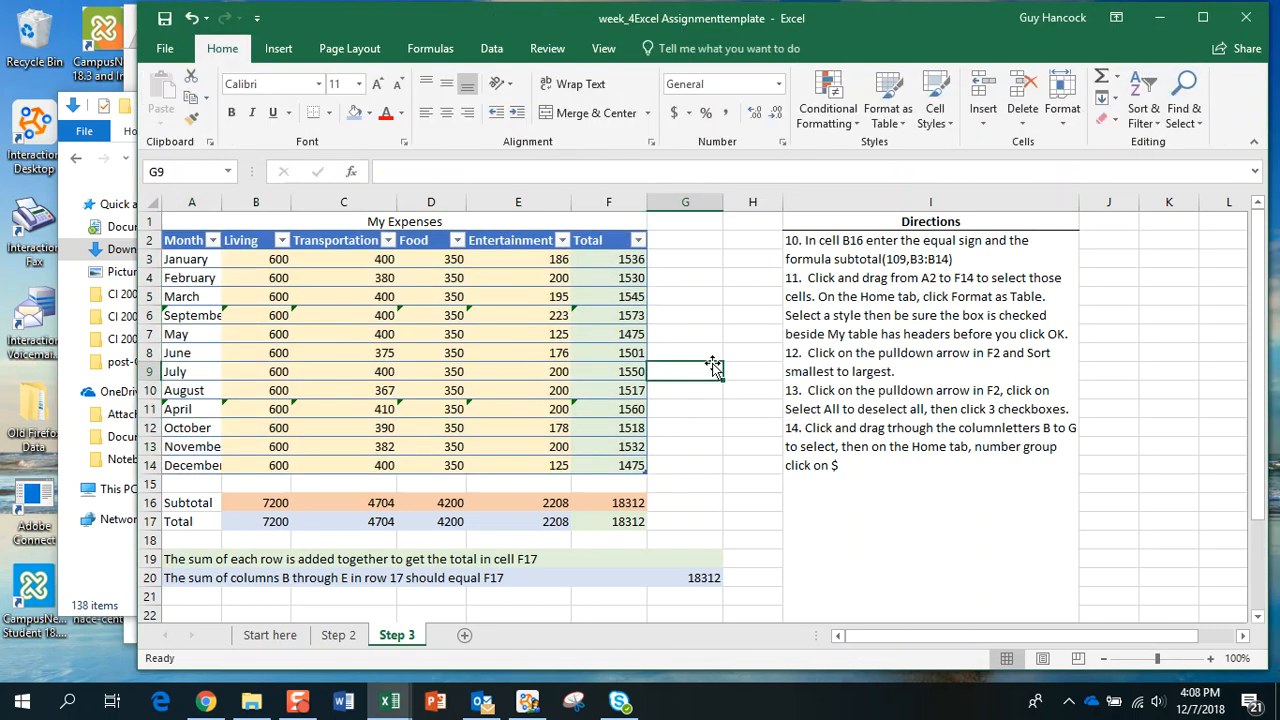
Step: Sort the table by Total from smallest to largest and filter the Month column to show only April, June and May
{"action": "left_click", "coordinate": [638, 242]}
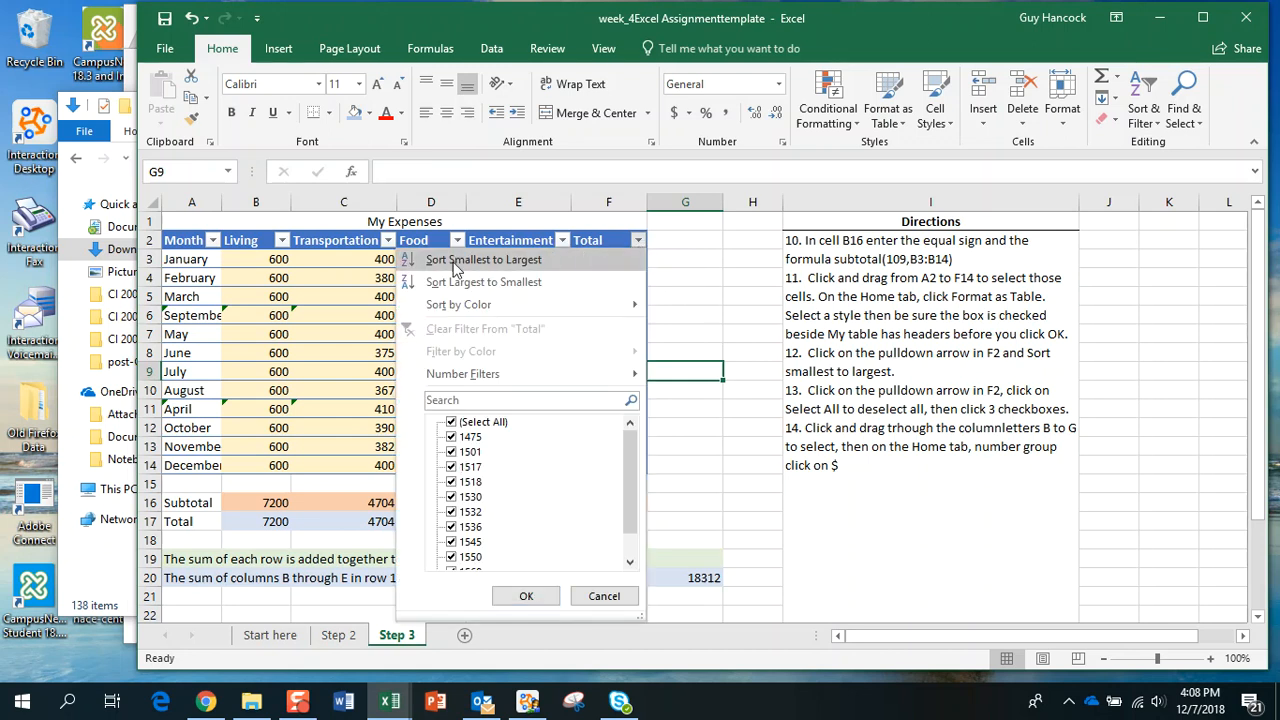
{"action": "left_click", "coordinate": [486, 262]}
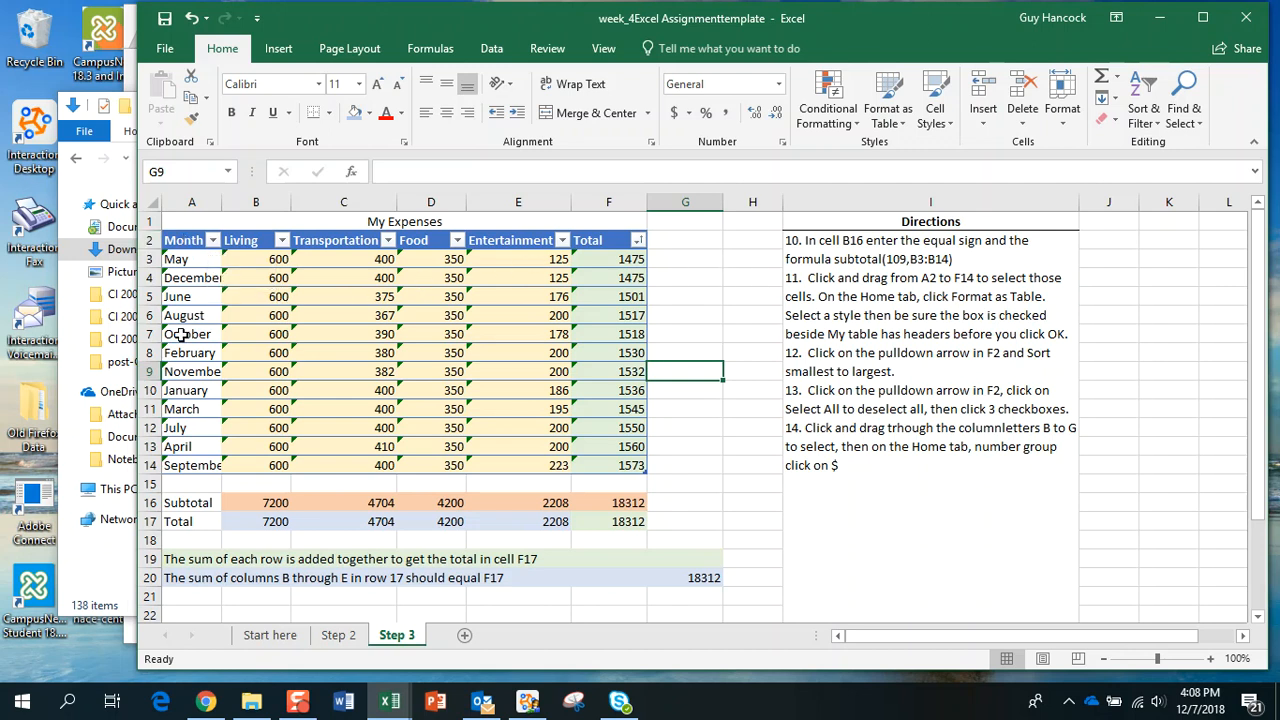
{"action": "left_click", "coordinate": [214, 241]}
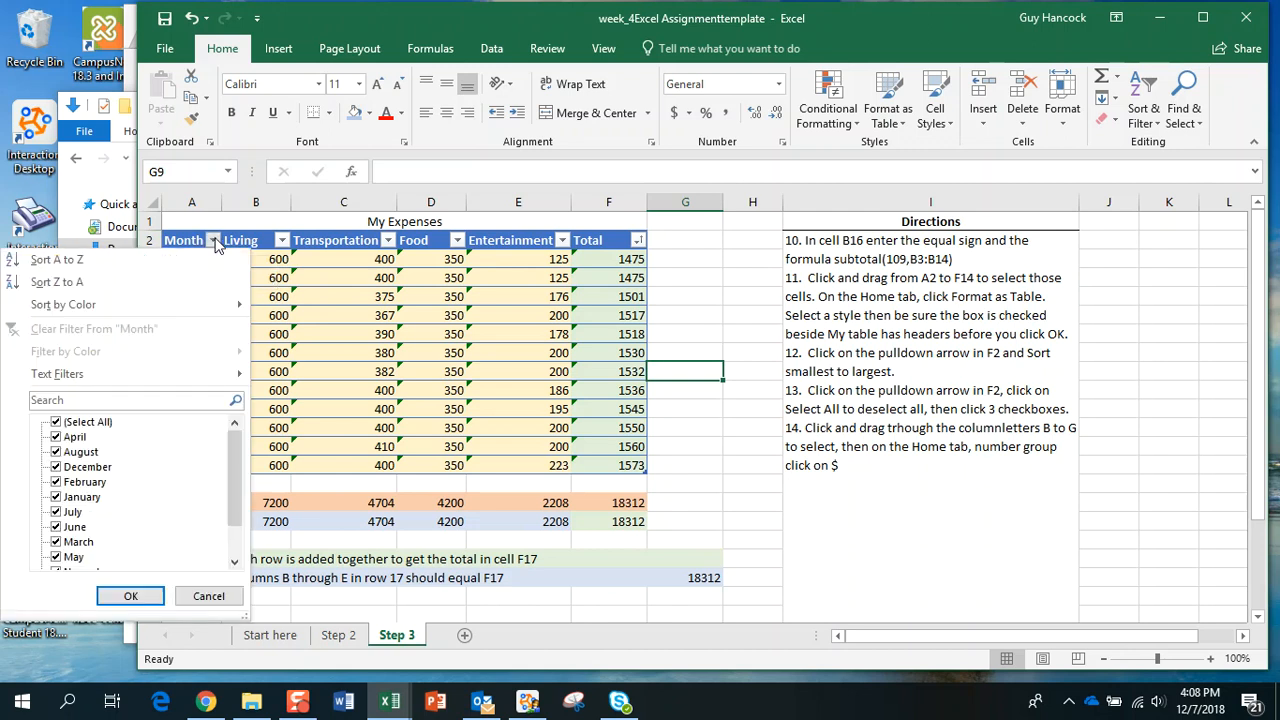
{"action": "left_click", "coordinate": [56, 423]}
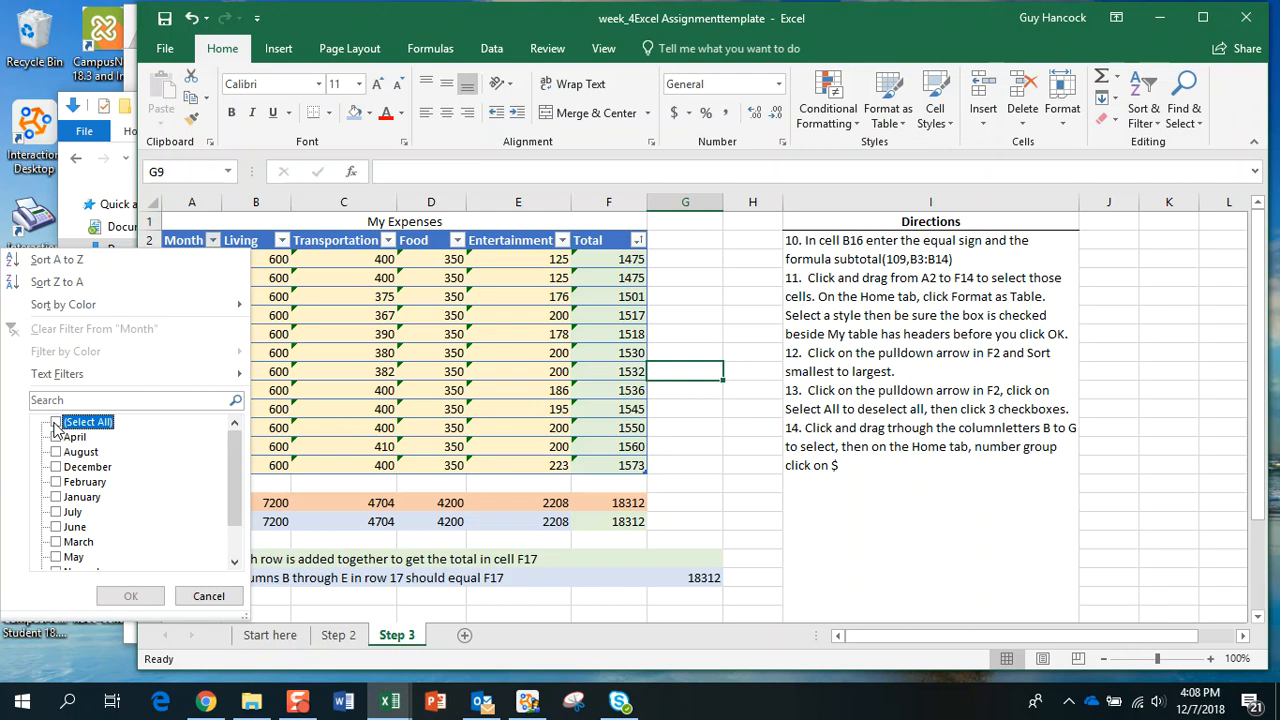
{"action": "left_click", "coordinate": [56, 437]}
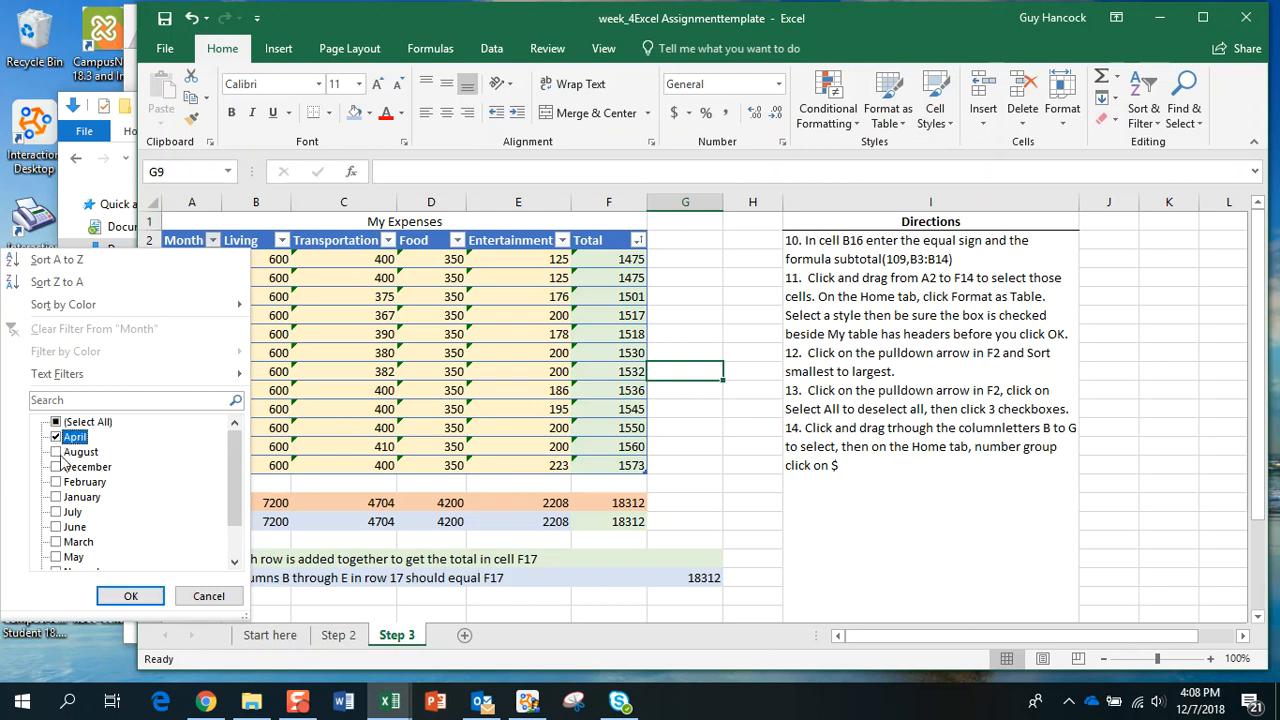
{"action": "left_click", "coordinate": [56, 527]}
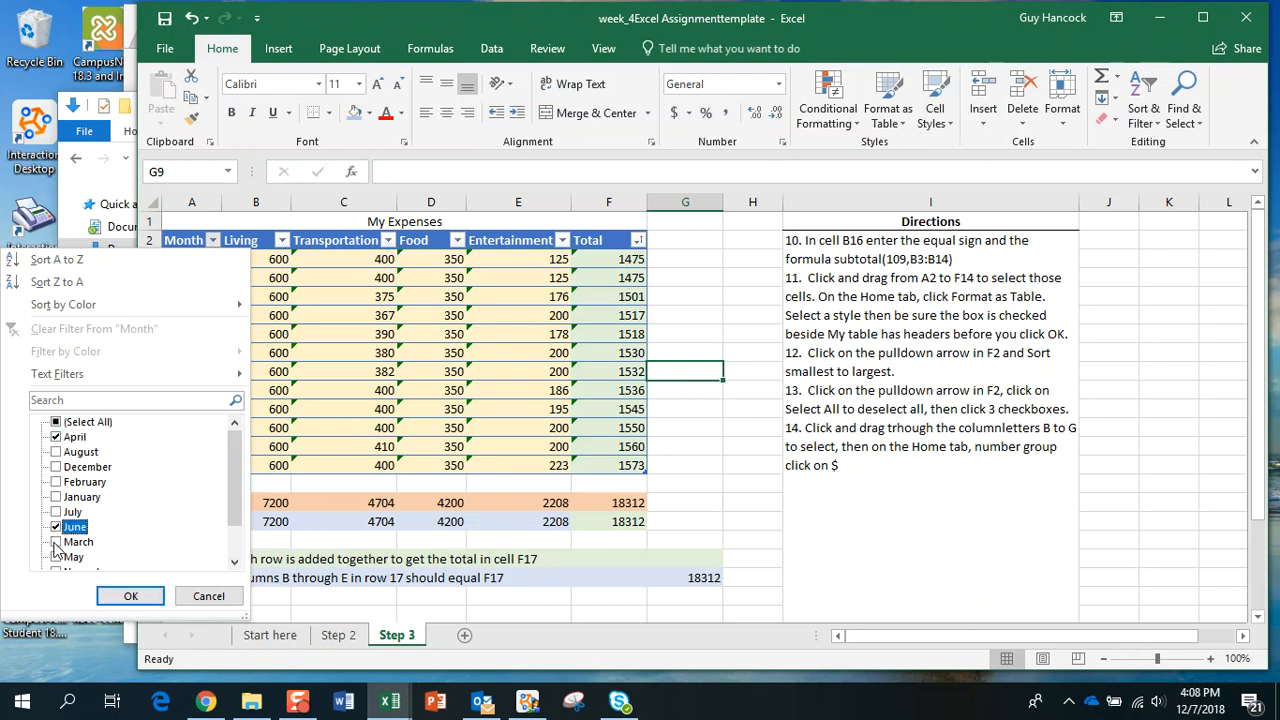
{"action": "left_click", "coordinate": [56, 558]}
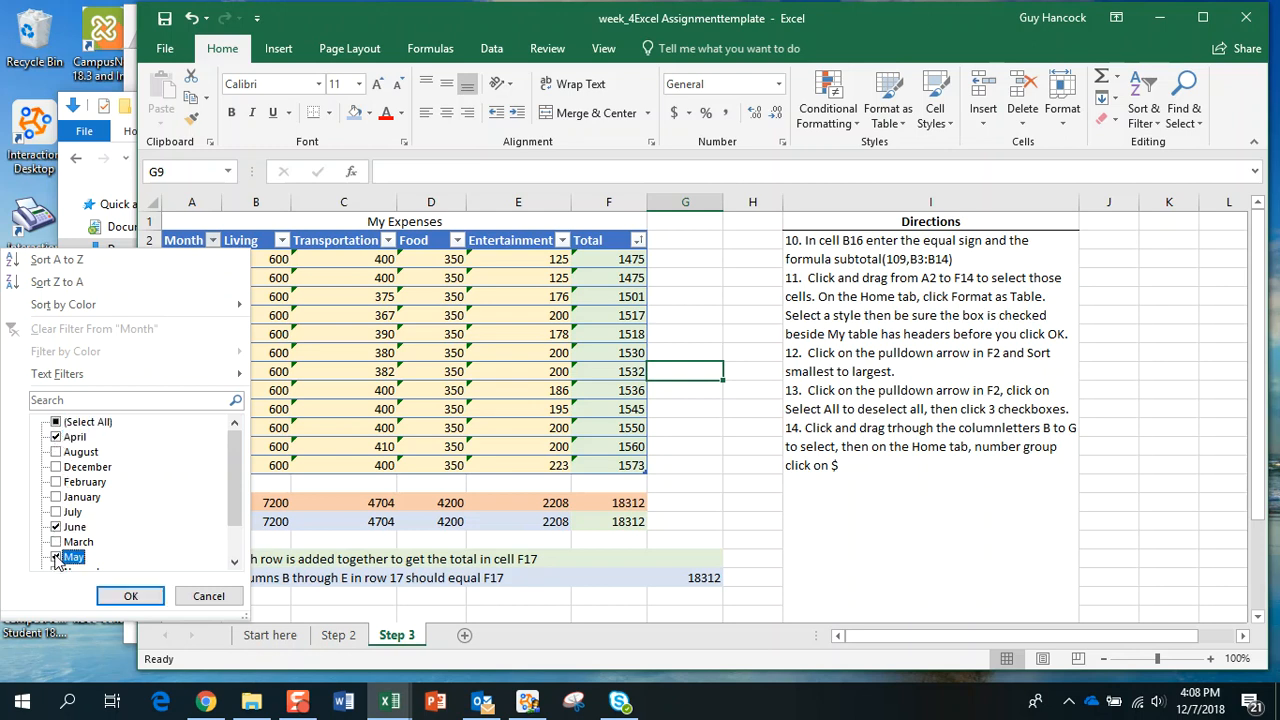
{"action": "left_click", "coordinate": [117, 598]}
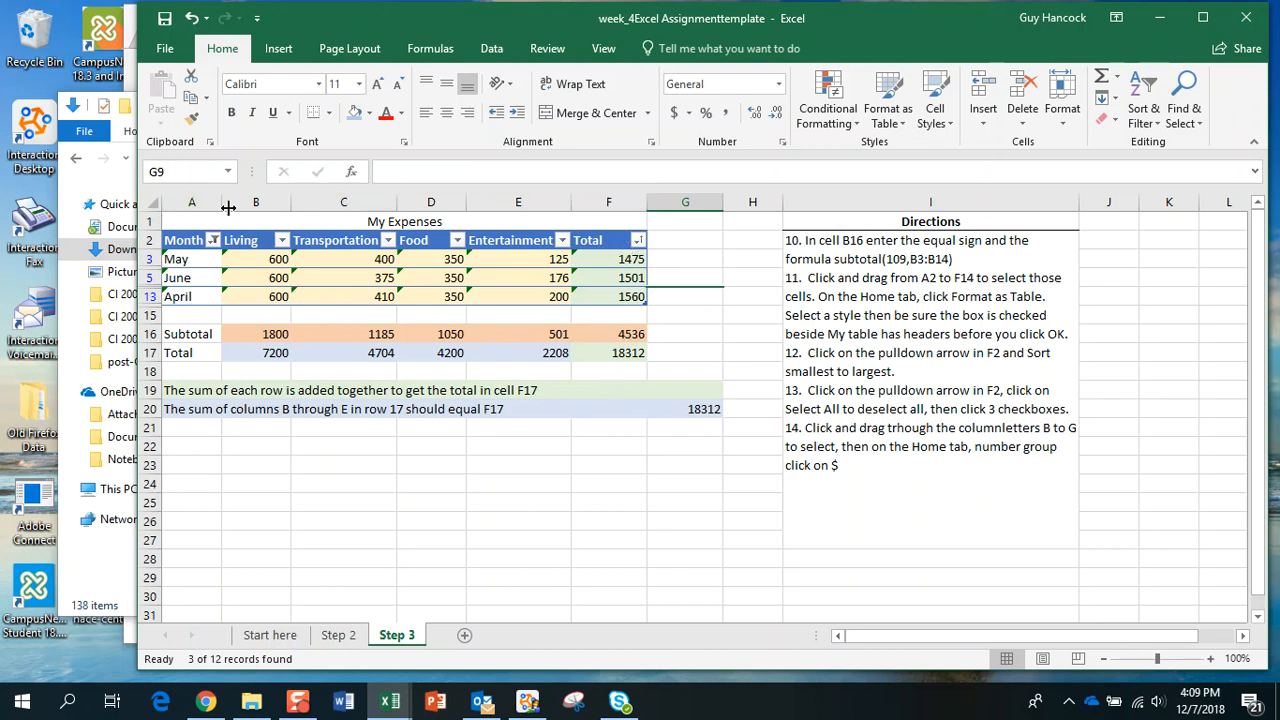
Step: Apply the dollar accounting number format to columns B through G and reduce it to zero decimal places
{"action": "left_click_drag", "start_coordinate": [270, 200], "coordinate": [672, 201]}
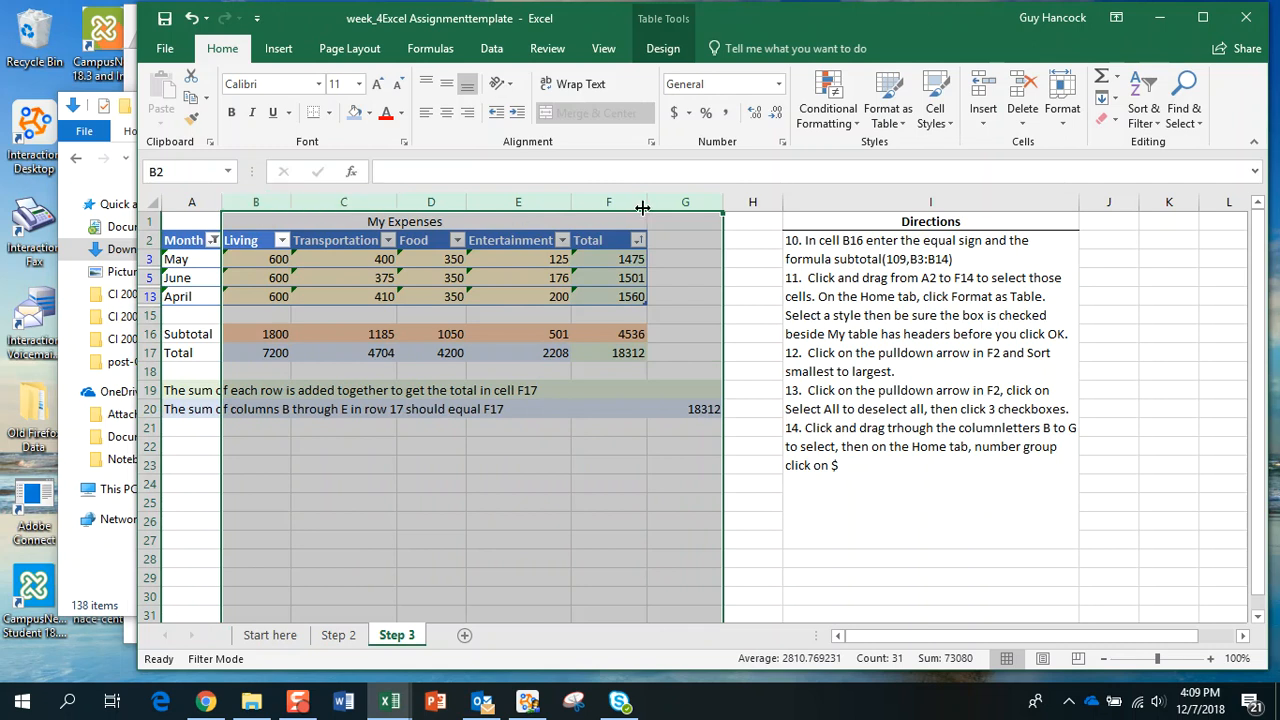
{"action": "left_click", "coordinate": [674, 114]}
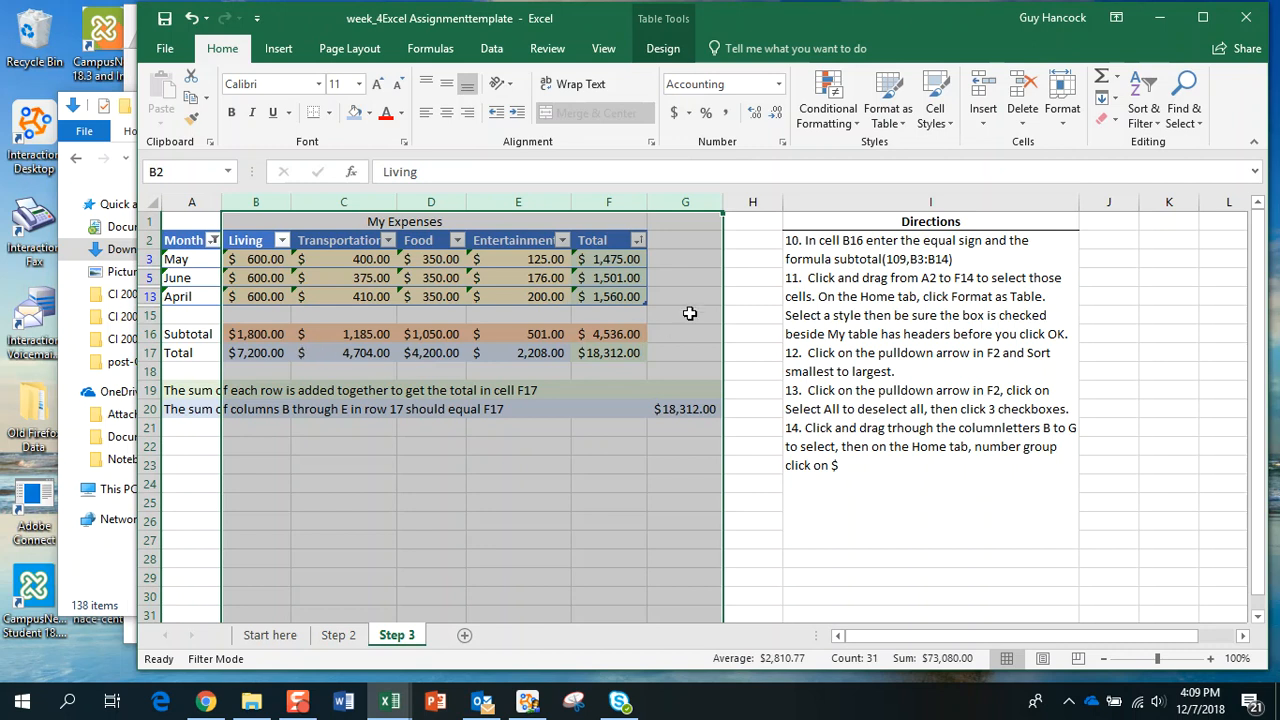
{"action": "left_click", "coordinate": [778, 118]}
{"action": "left_click", "coordinate": [778, 118]}
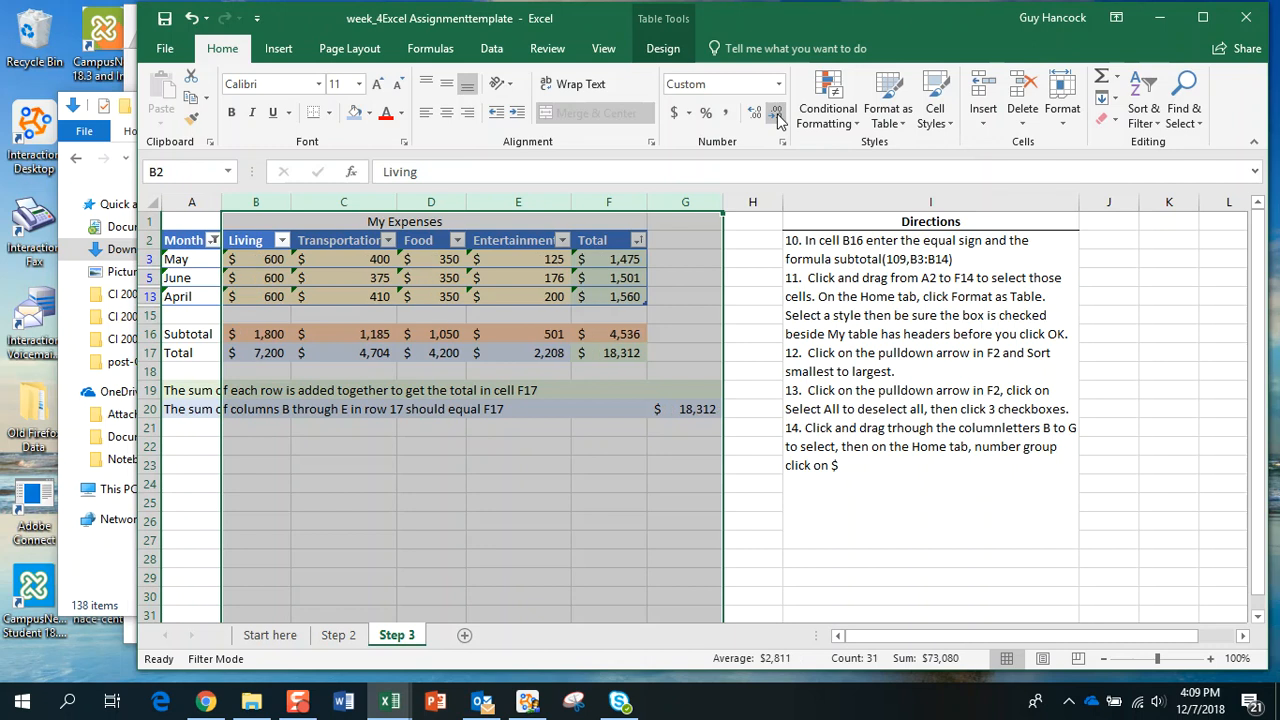
{"action": "left_click", "coordinate": [679, 347]}
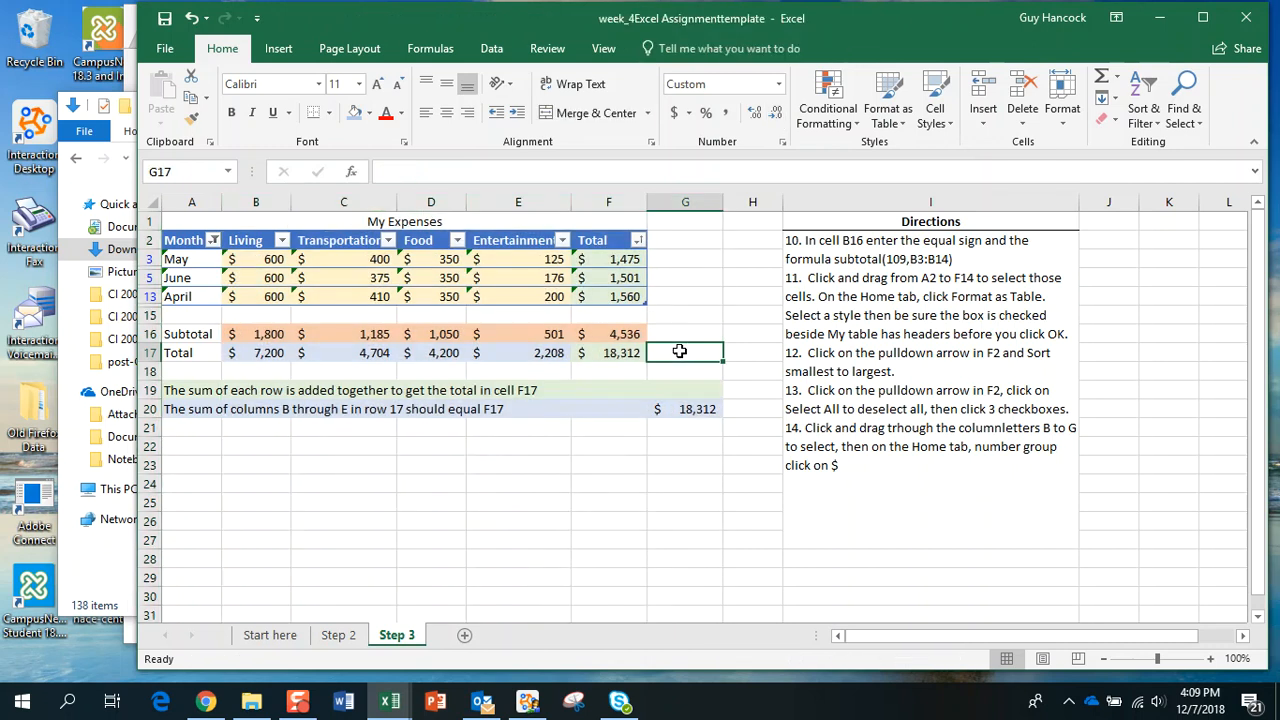